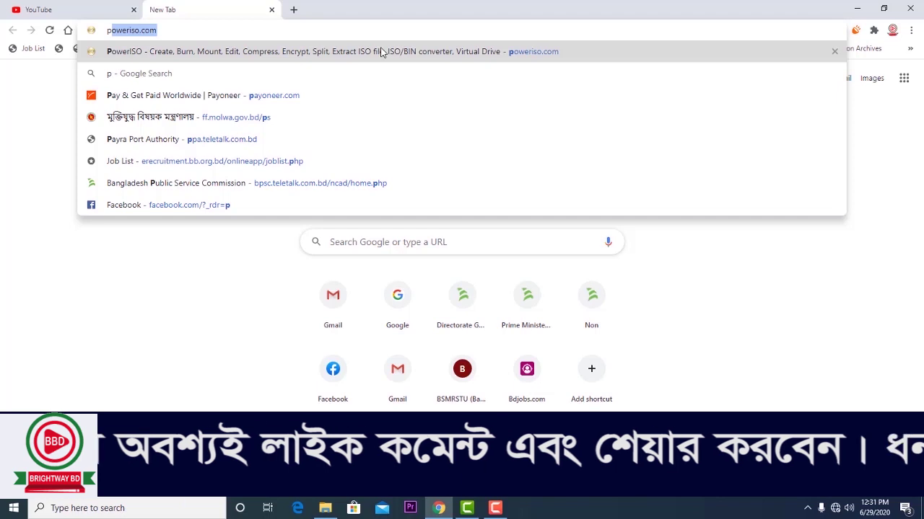
Step: Download the PowerISO v7.7 (64-bit) installer from poweriso.com and save it to the Desktop as PowerISO7-x64
left_click(381, 52)
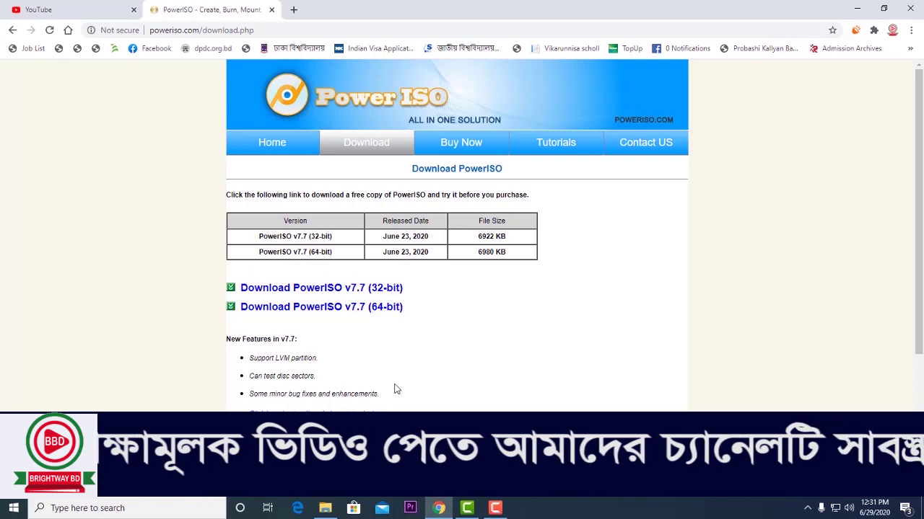
left_click(331, 312)
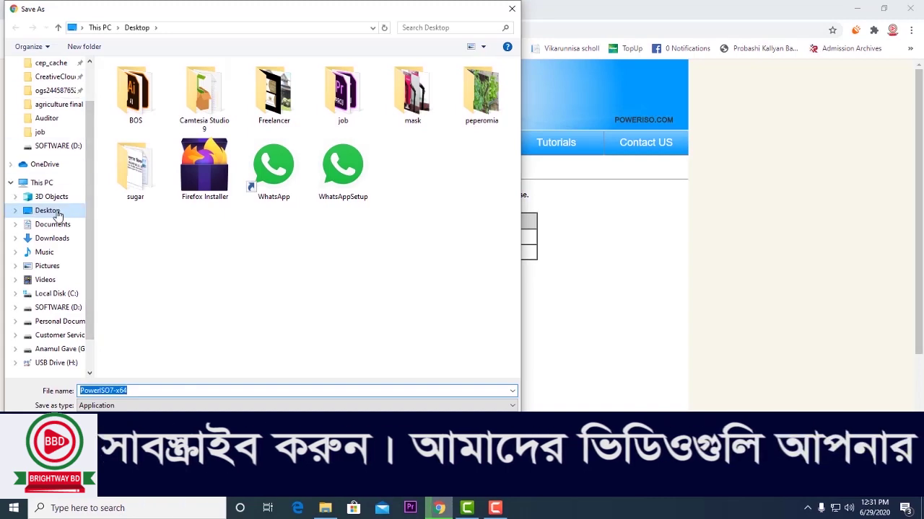
left_click(60, 212)
key("Return")
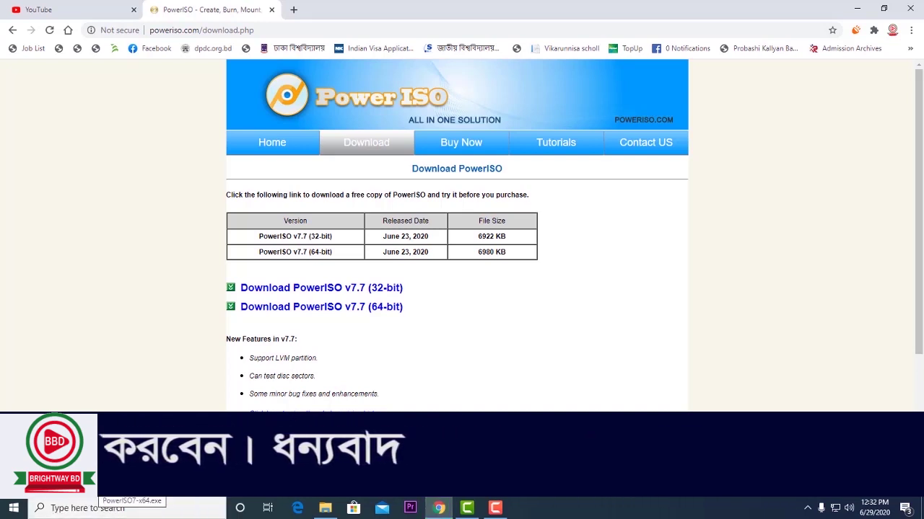
Step: Switch to PowerISO by launching the installed program and continue with the unregistered version
left_click(14, 508)
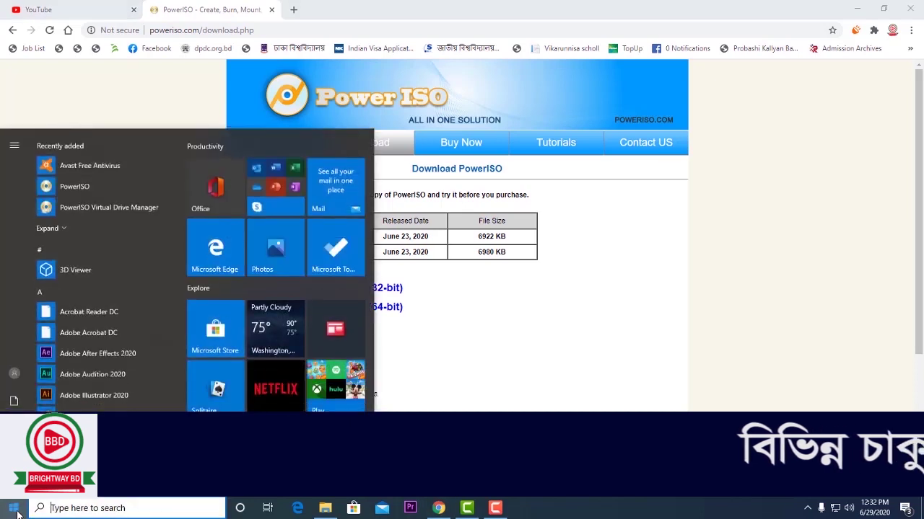
left_click(83, 186)
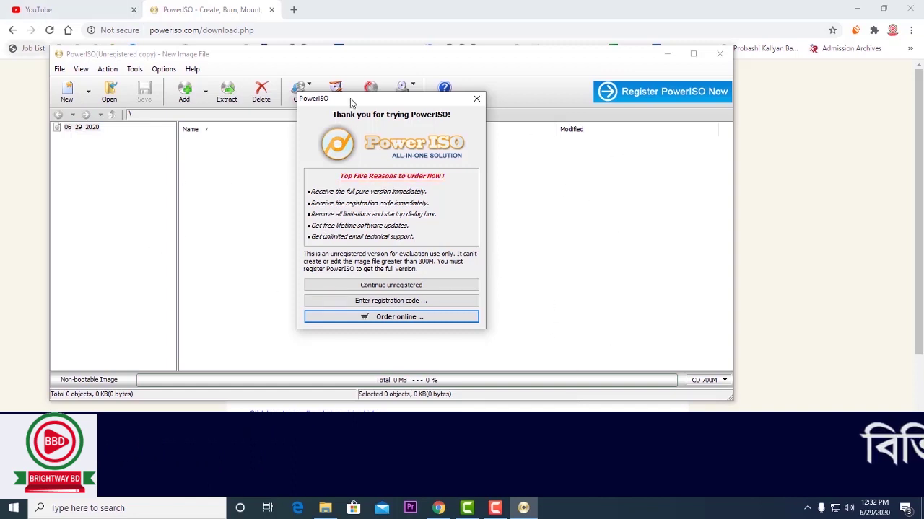
left_click_drag(374, 101, 344, 95)
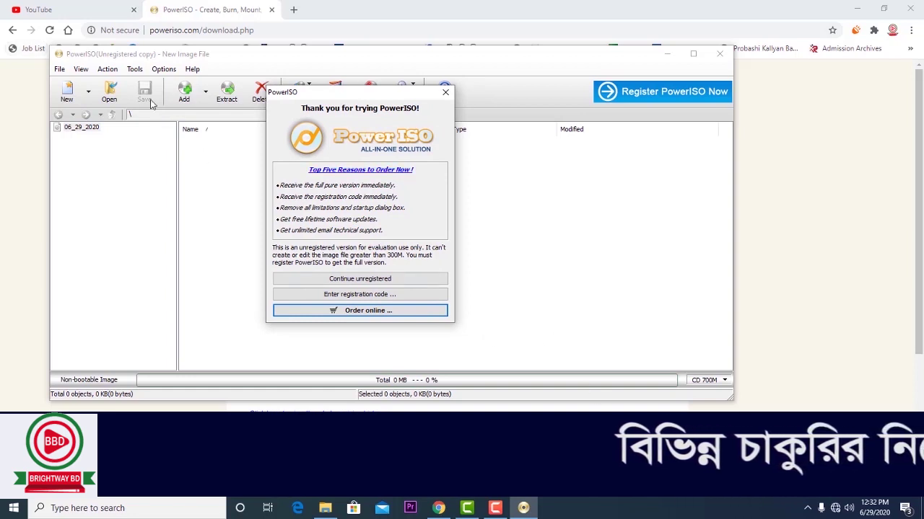
left_click(389, 280)
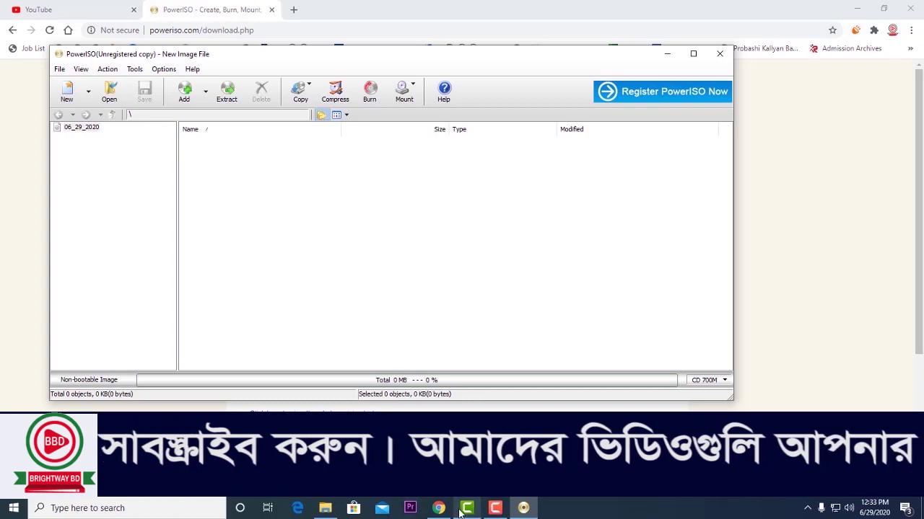
Step: Minimize the browser and PowerISO windows and show This PC in a maximized File Explorer window
left_click(856, 8)
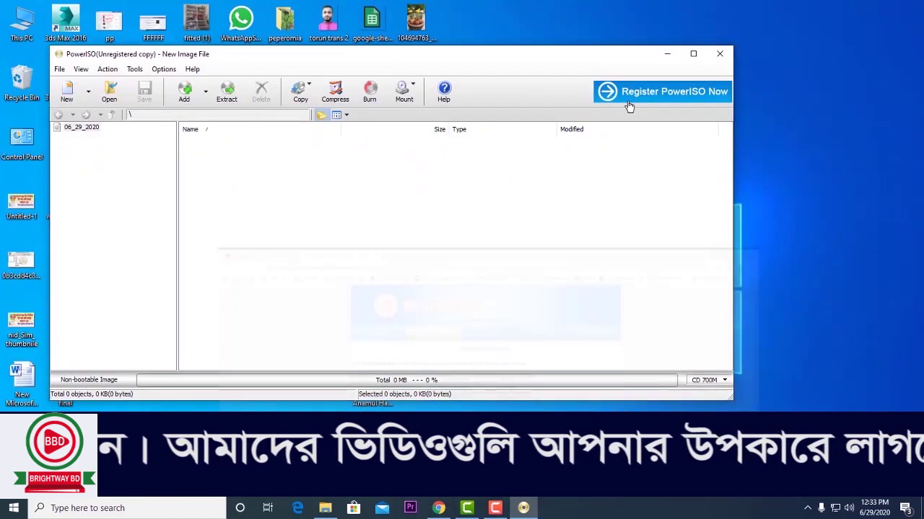
left_click(667, 57)
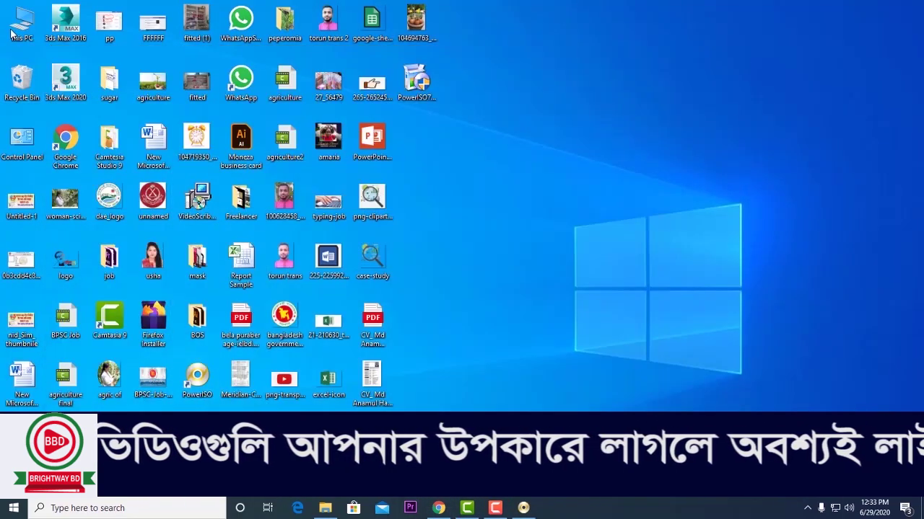
left_click(324, 508)
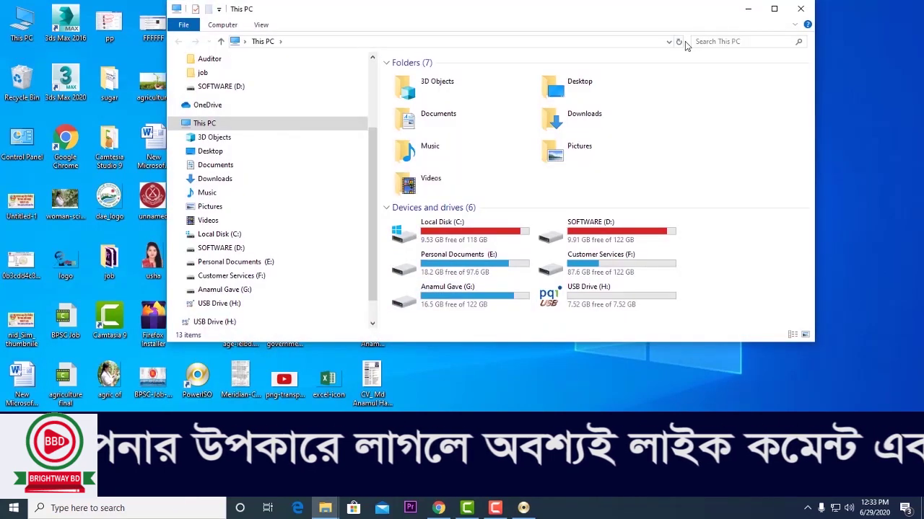
left_click(758, 10)
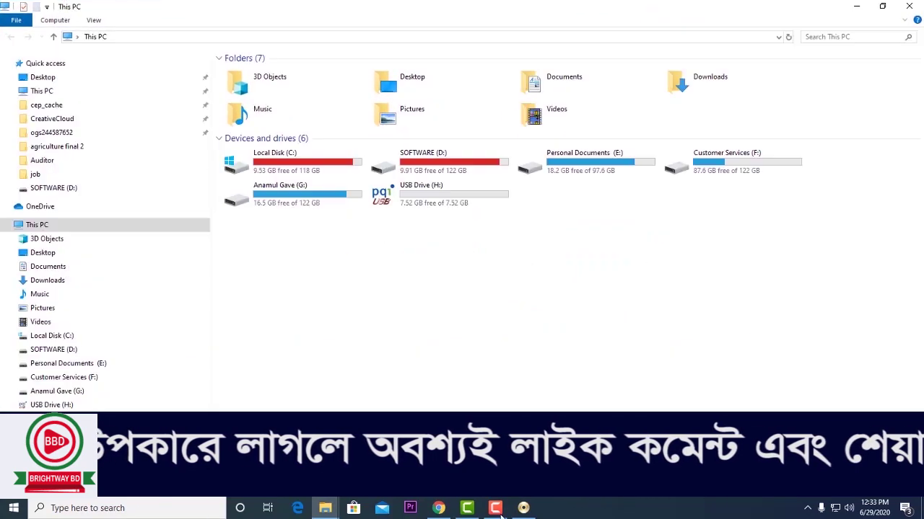
Step: Quick-format USB Drive (H:) with the default FAT32 file system and 4096-byte allocation units, and leave File Explorer
left_click(417, 192)
right_click(419, 181)
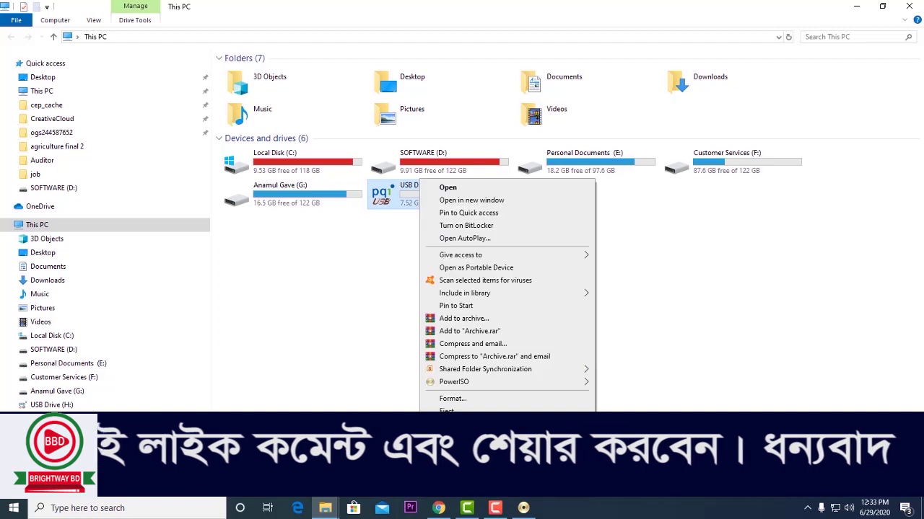
left_click(455, 399)
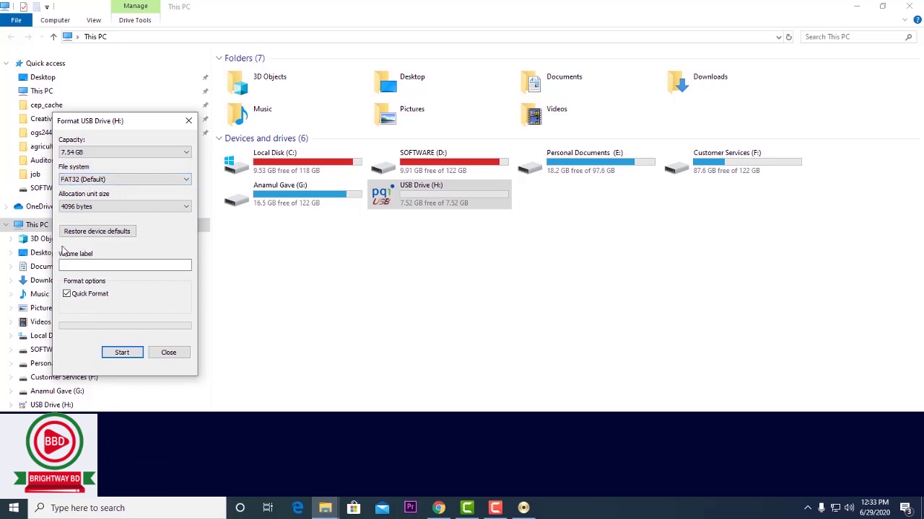
left_click(122, 353)
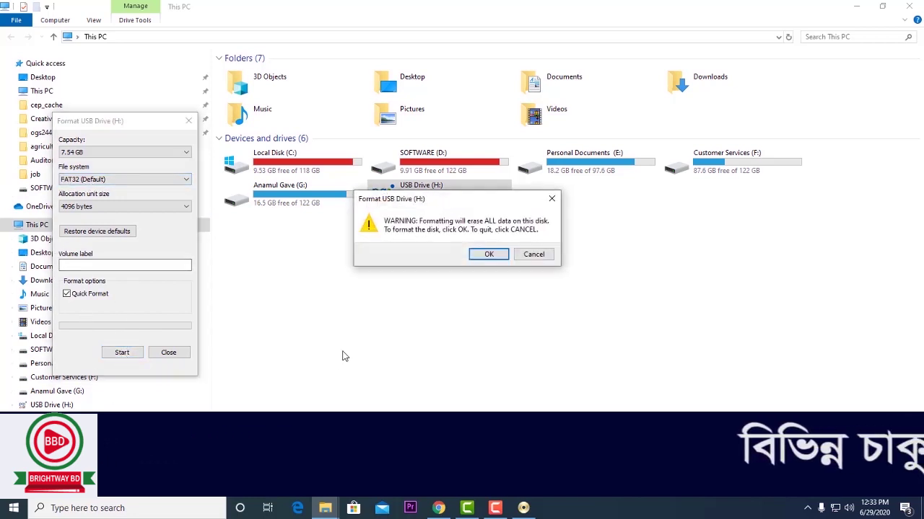
left_click(489, 256)
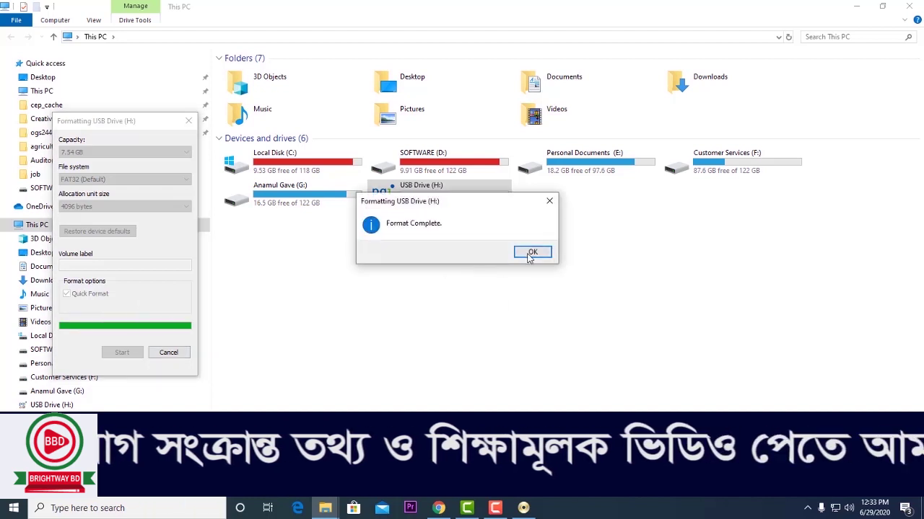
left_click(531, 255)
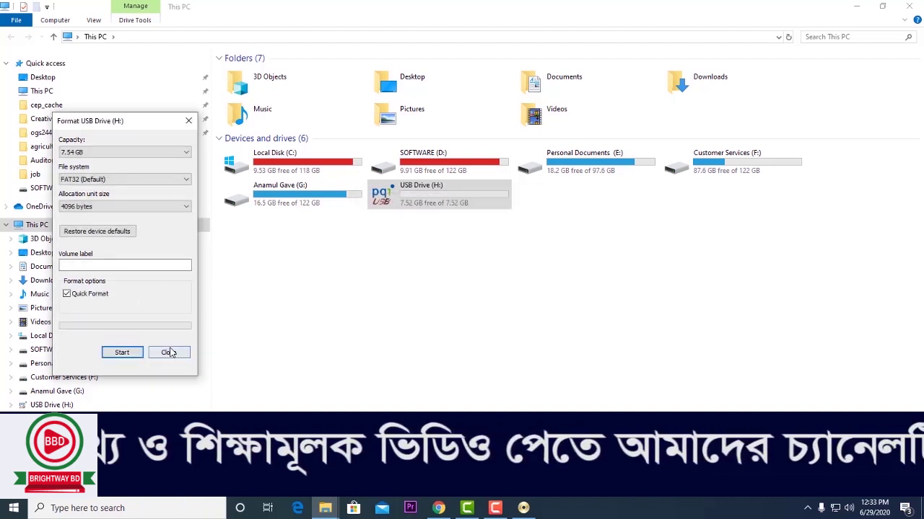
left_click(168, 352)
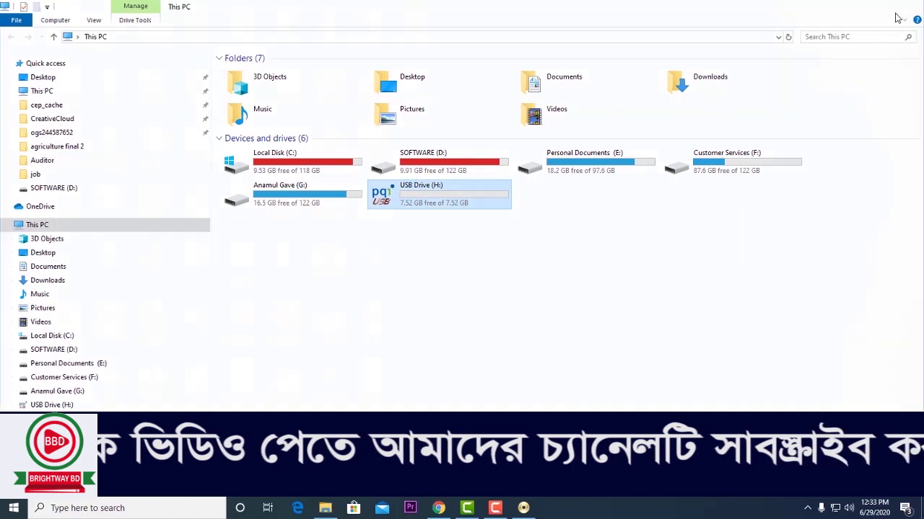
left_click(901, 13)
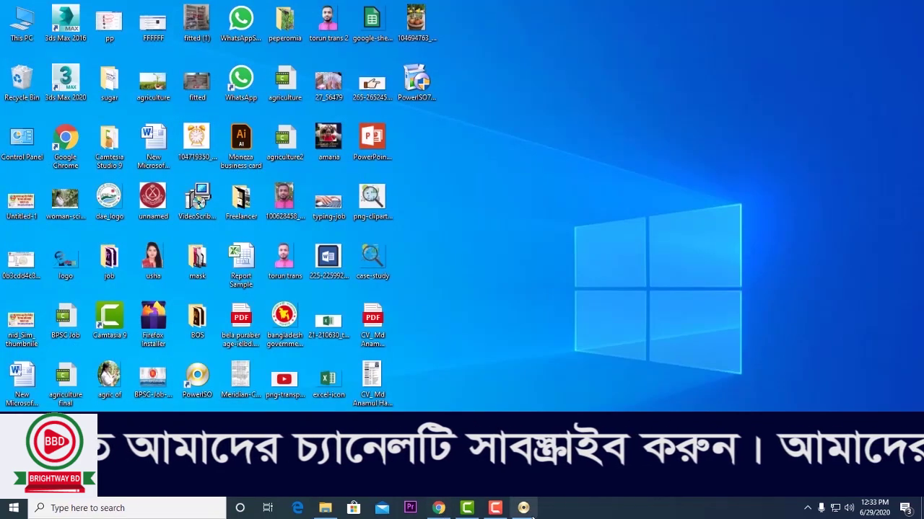
Step: Return to PowerISO and start Create bootable USB drive with administrator rights, continuing unregistered
left_click(523, 509)
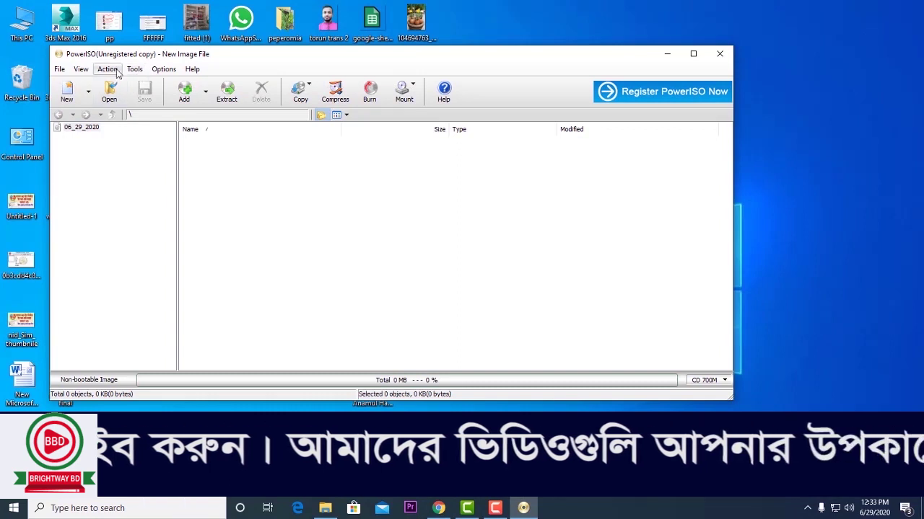
left_click(135, 69)
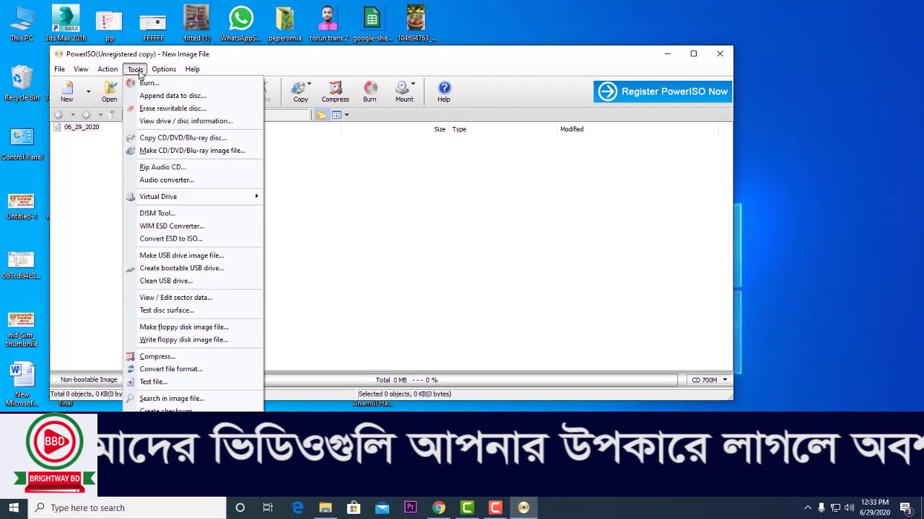
left_click(210, 270)
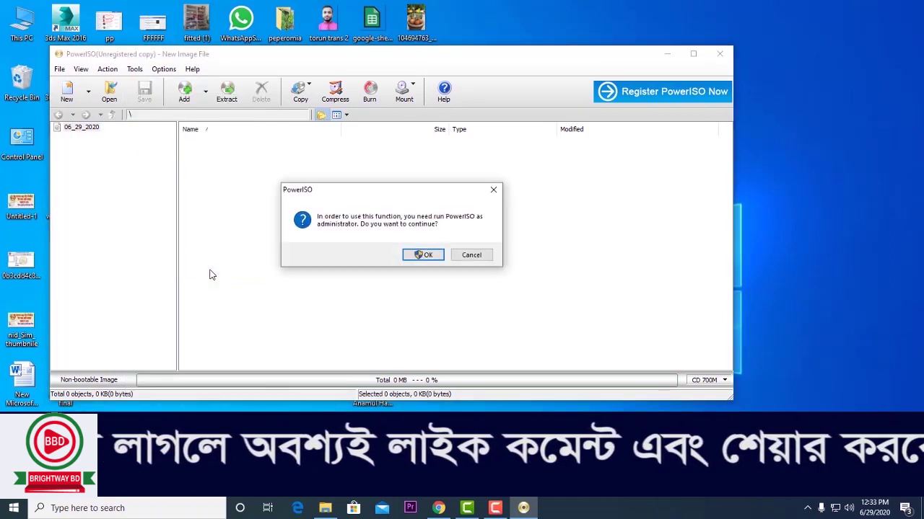
left_click(423, 256)
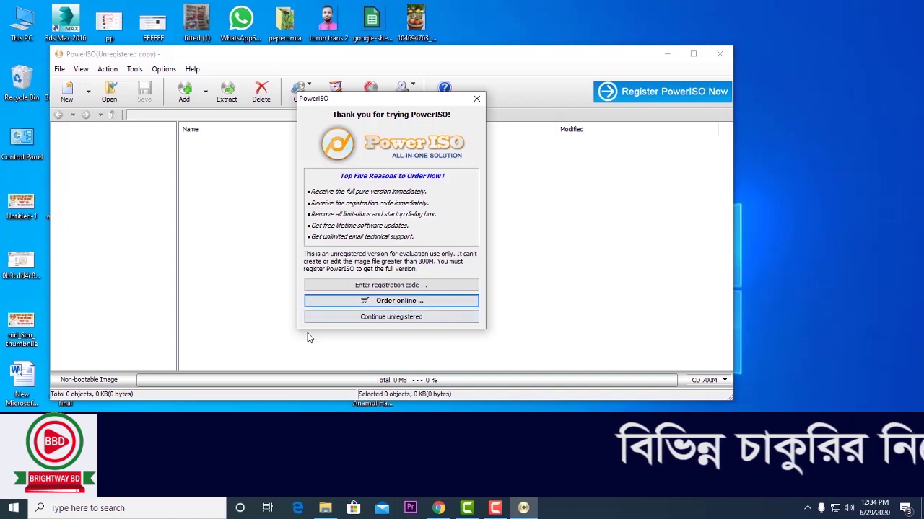
left_click(397, 318)
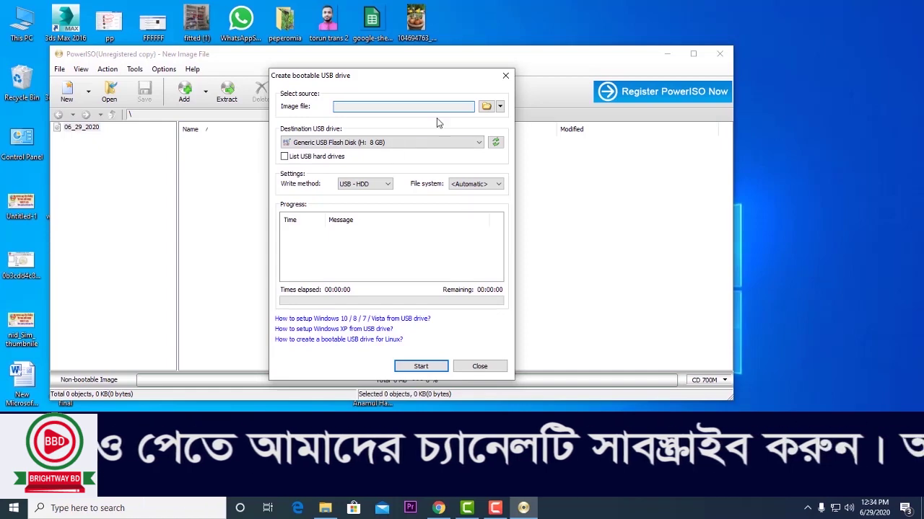
Step: Choose the "Windows 10 - 1903 - 19H1 - May 2019 Update" disc image on SOFTWARE (D:) as the source image file
left_click(486, 107)
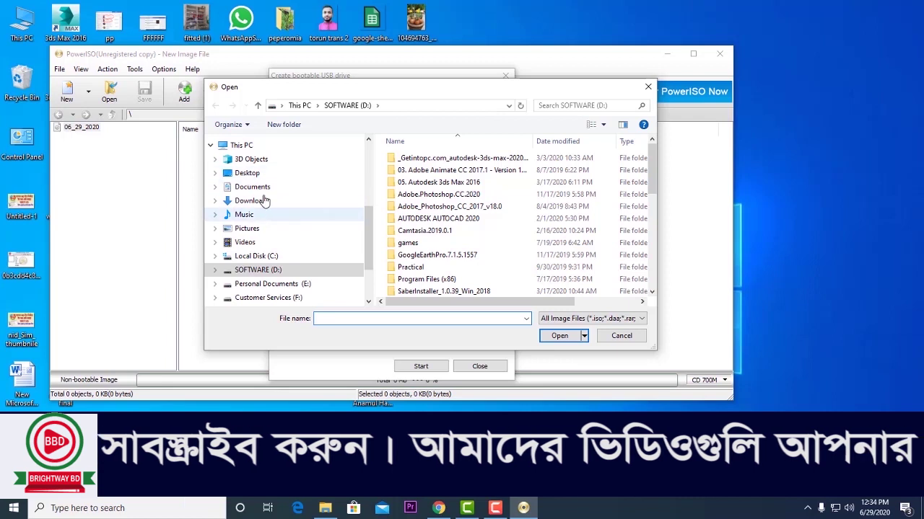
left_click(243, 146)
scroll(508, 270, "down", 3)
scroll(507, 270, "down", 3)
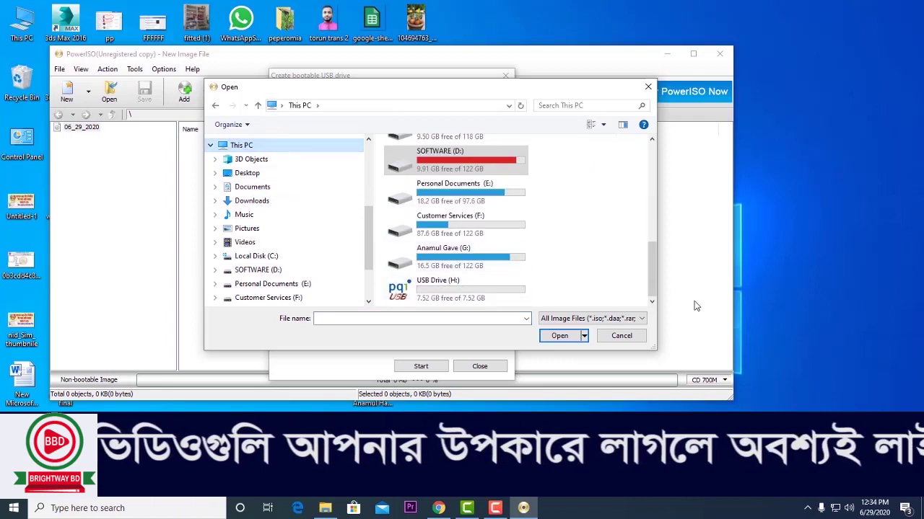
scroll(513, 267, "up", 1)
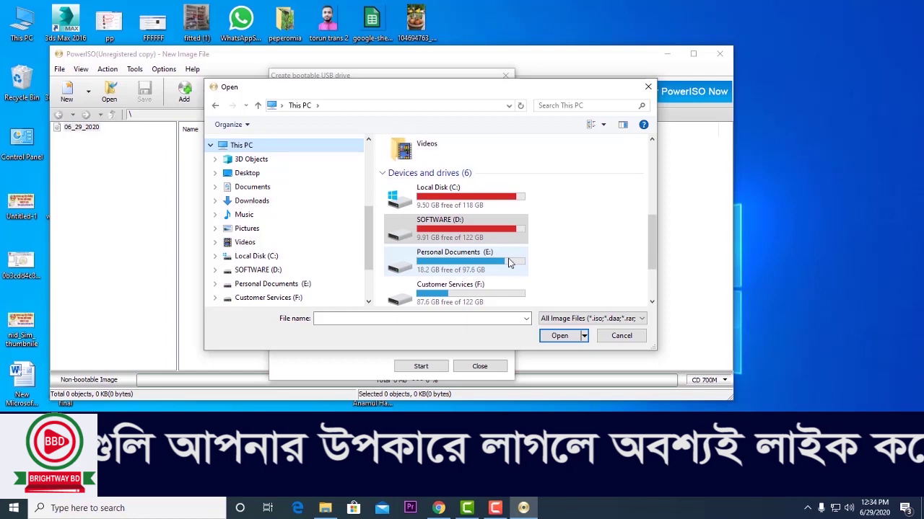
double_click(468, 240)
scroll(469, 252, "down", 5)
scroll(468, 267, "down", 3)
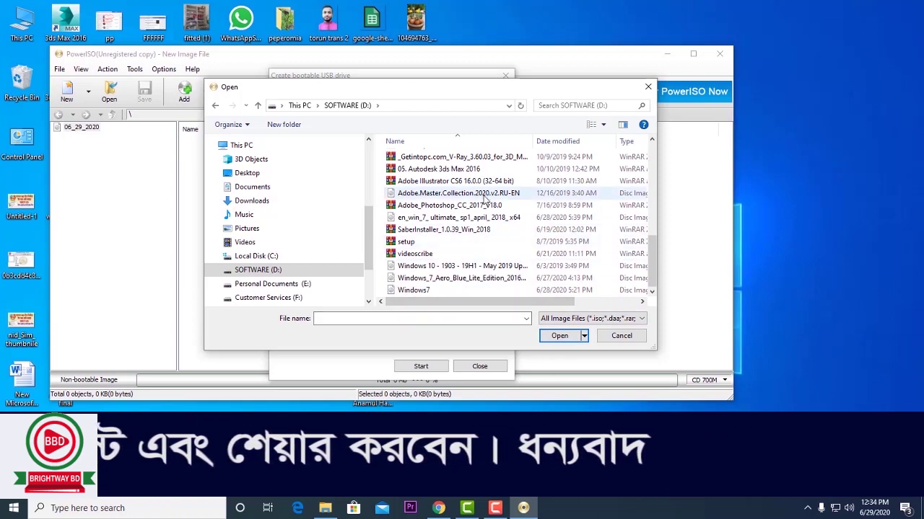
left_click(435, 267)
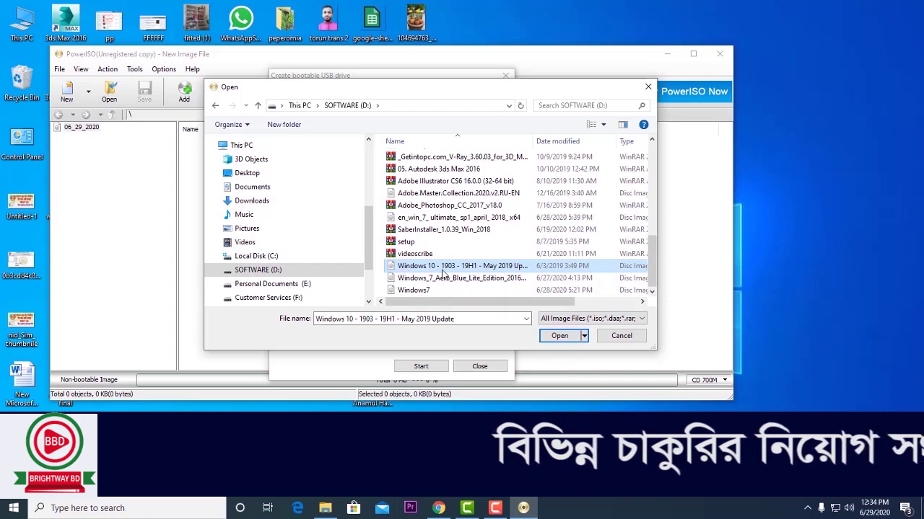
left_click(560, 337)
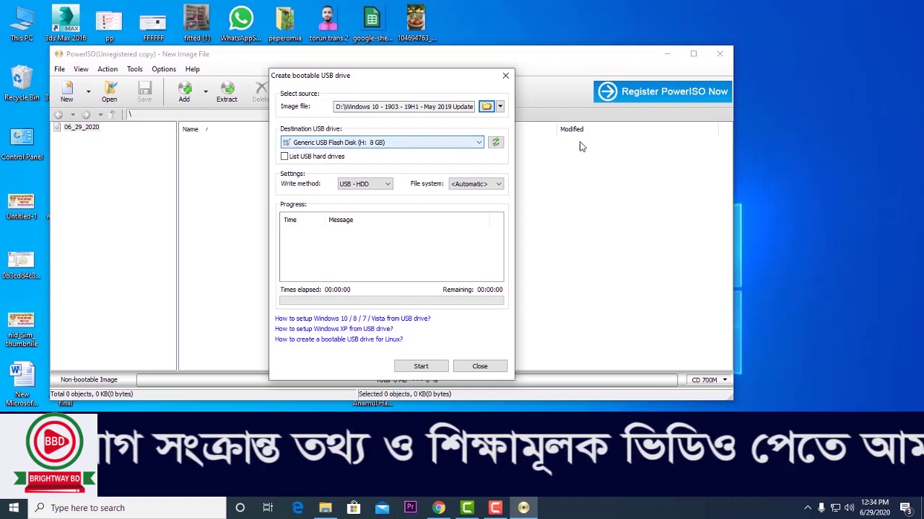
Step: Select Generic USB Flash Disk (H: 8 GB) as the destination USB drive
left_click(455, 143)
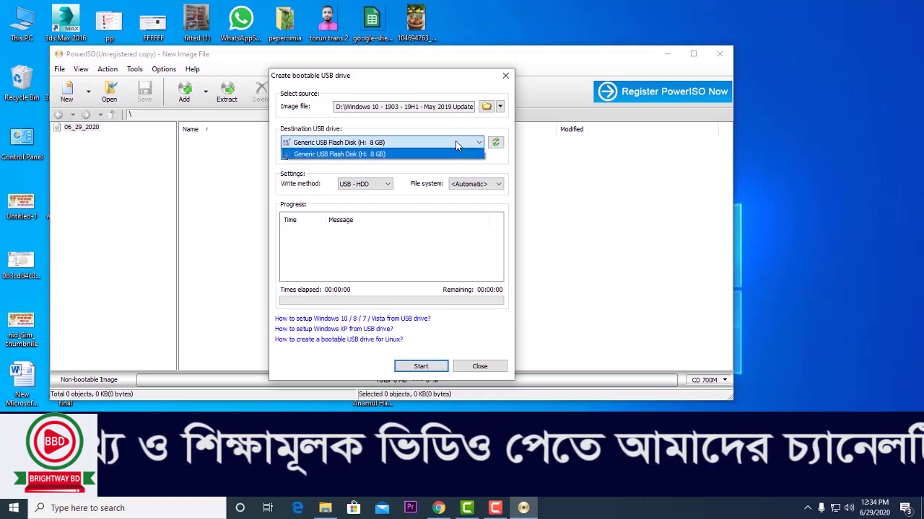
left_click(451, 154)
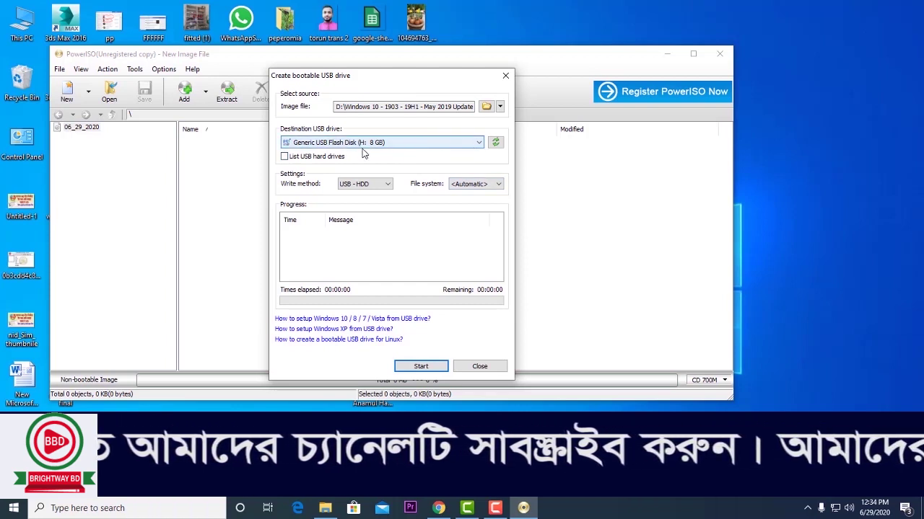
left_click(405, 142)
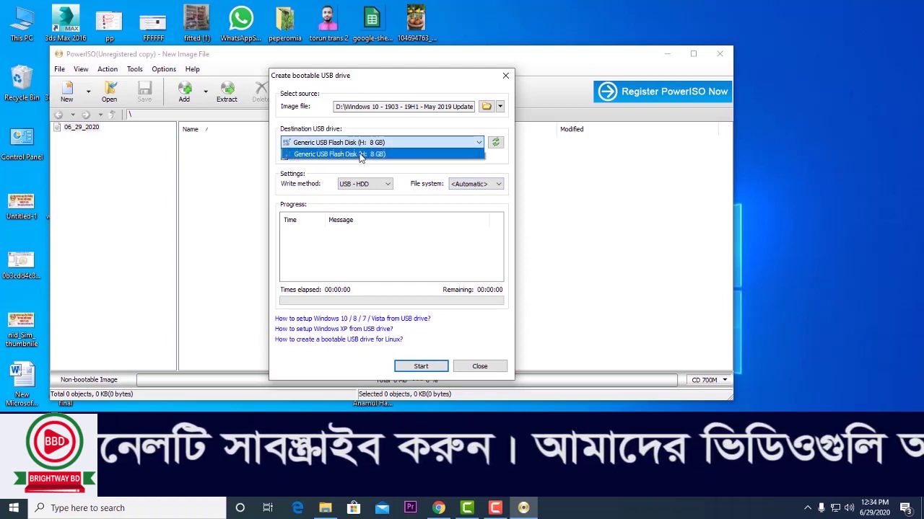
left_click(375, 154)
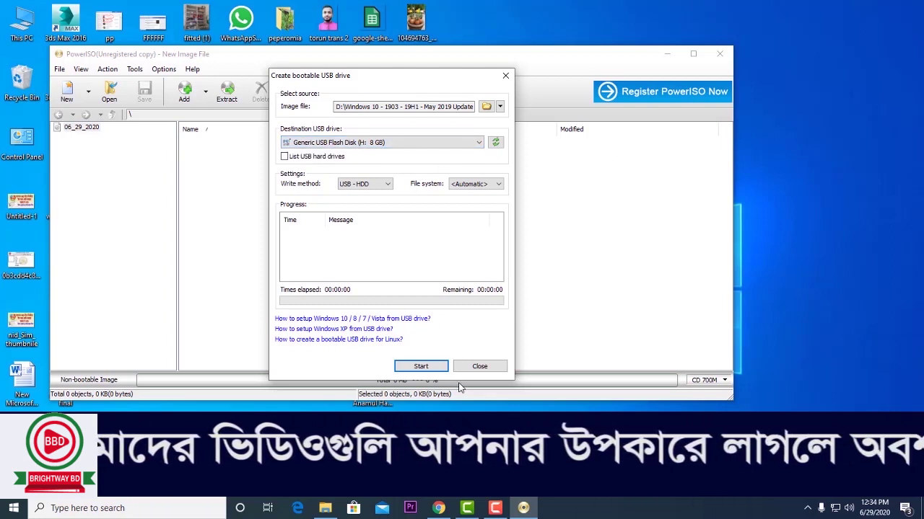
Step: Write the Windows 10 image to the USB flash disk, accepting the prompt and dismissing the completion notice
left_click(418, 367)
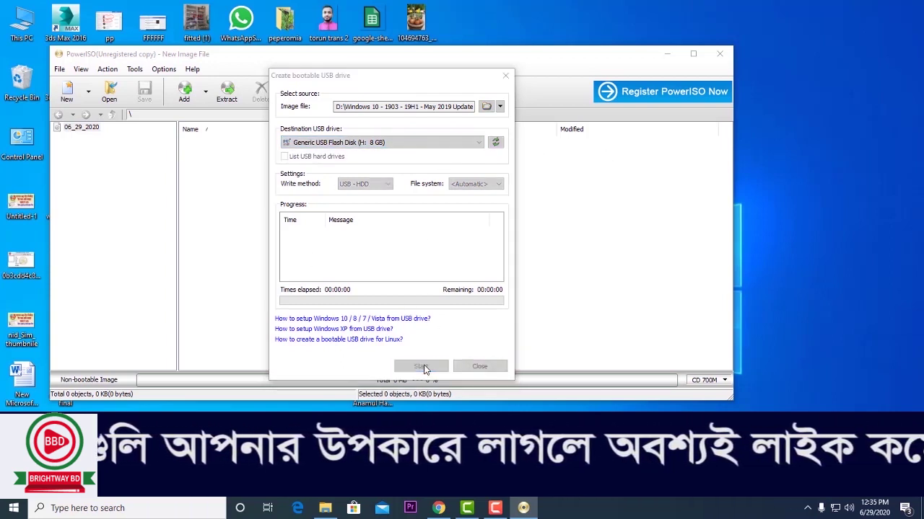
left_click(501, 297)
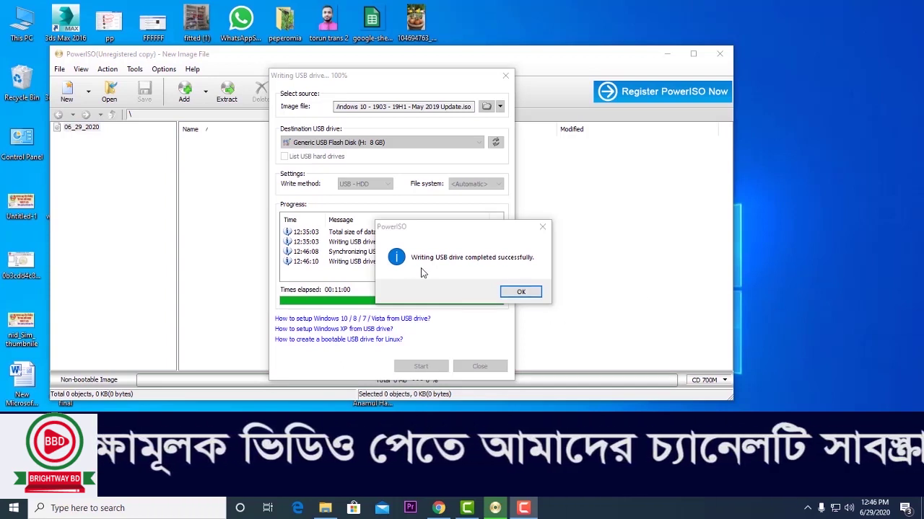
left_click(518, 291)
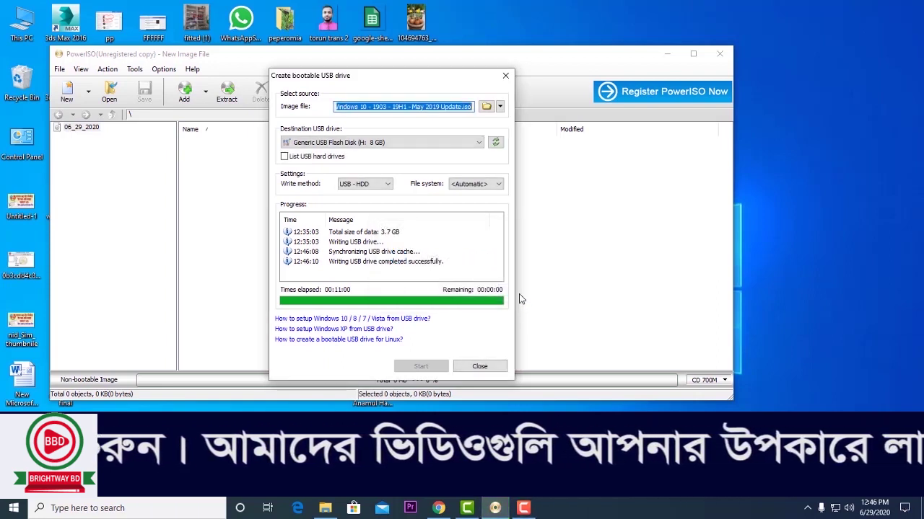